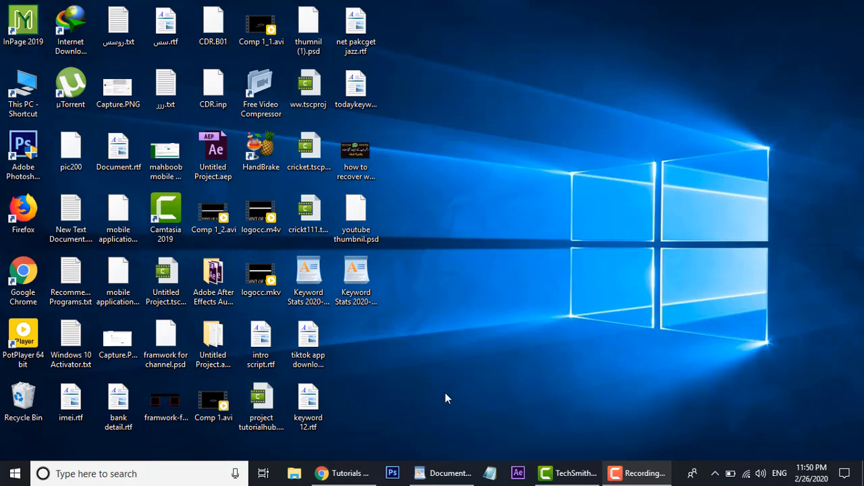
# - Switch to Chrome and search Google for pdfescape in a new tab
pyautogui.click(339, 475)
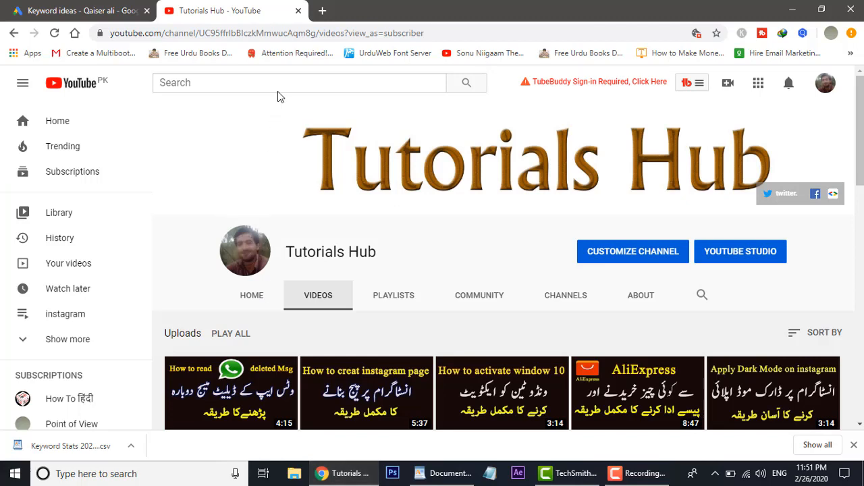
pyautogui.click(322, 10)
pyautogui.click(313, 264)
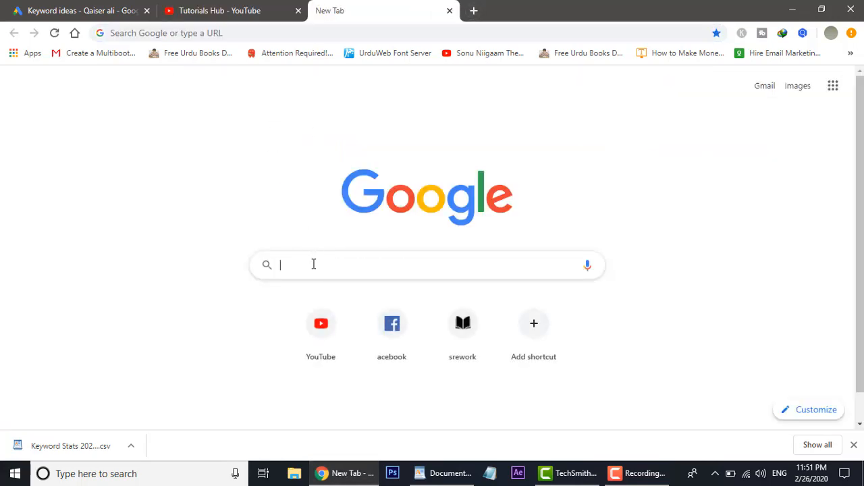
pyautogui.write('pd')
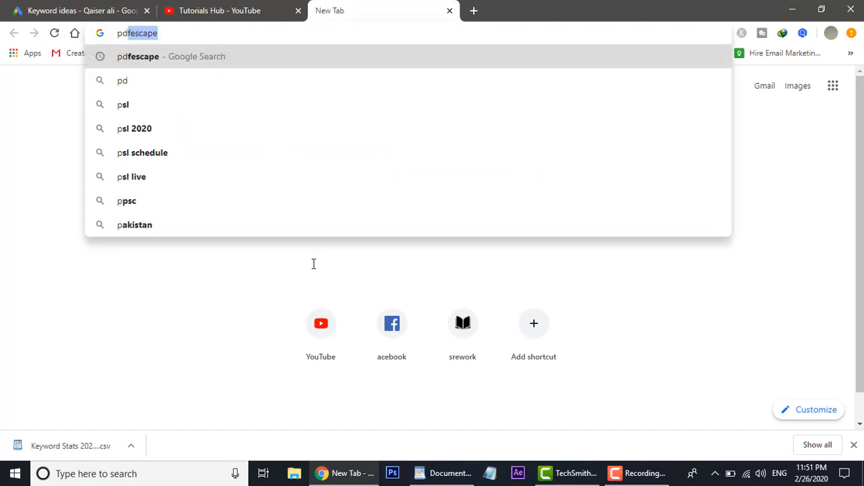
pyautogui.press('Return')
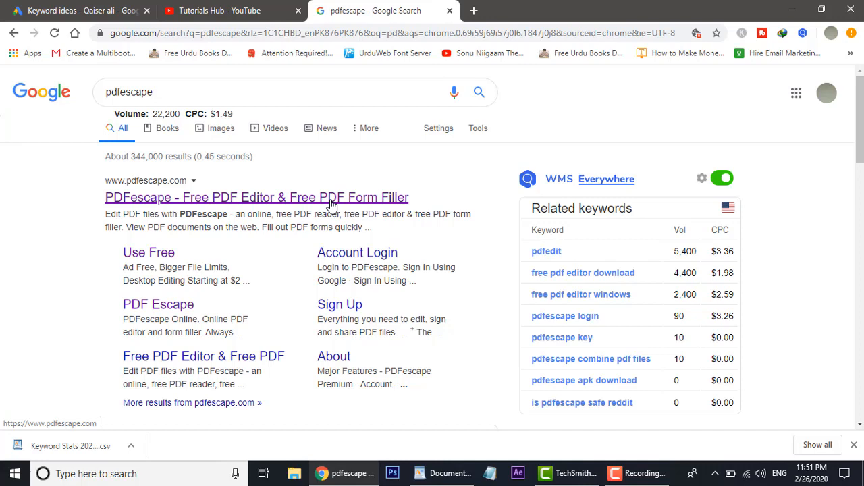
# - Open the PDFescape website from the search results and launch its free online PDF editor
pyautogui.click(331, 205)
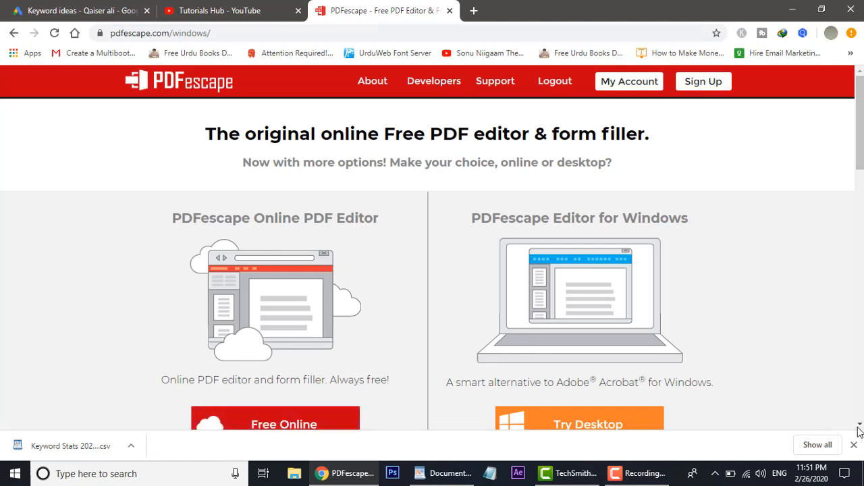
pyautogui.scroll(-1, 860, 433)
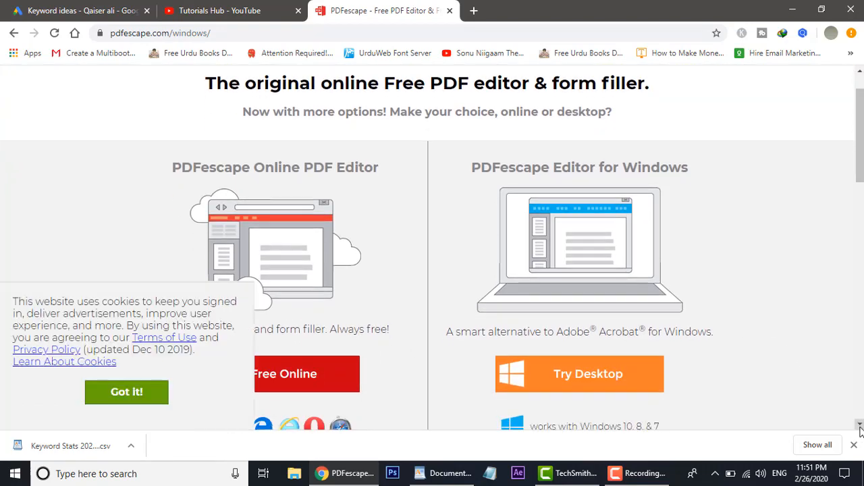
pyautogui.click(334, 387)
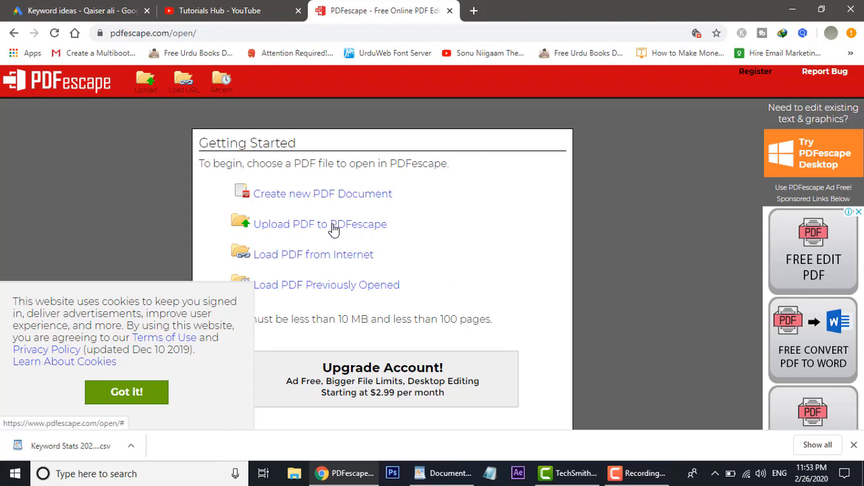
# - Upload APPLICATION FORM ME.pdf from the Desktop to PDFescape for editing
pyautogui.click(333, 230)
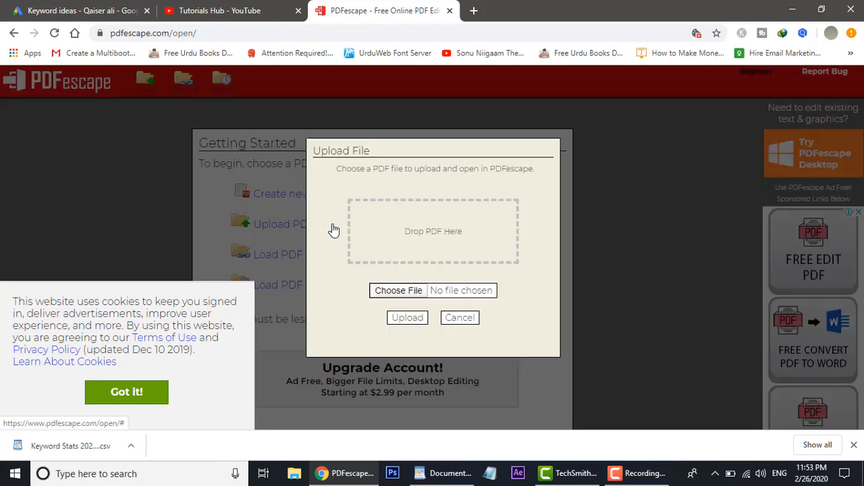
pyautogui.click(399, 291)
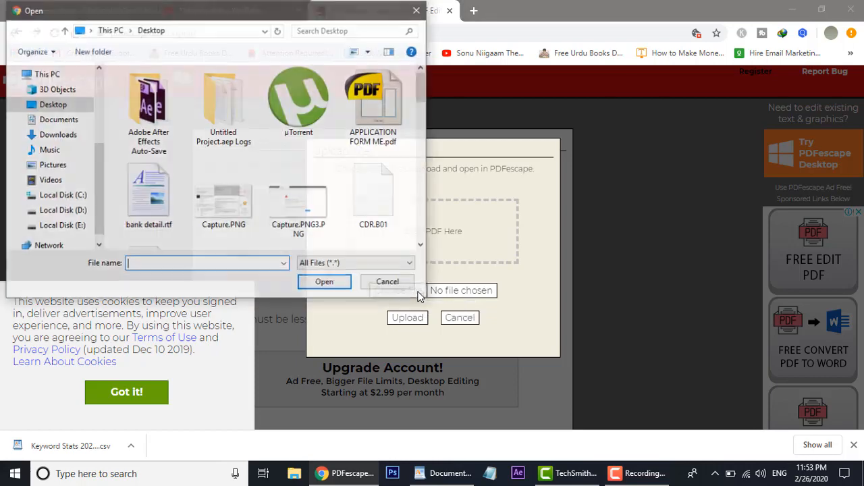
pyautogui.click(394, 144)
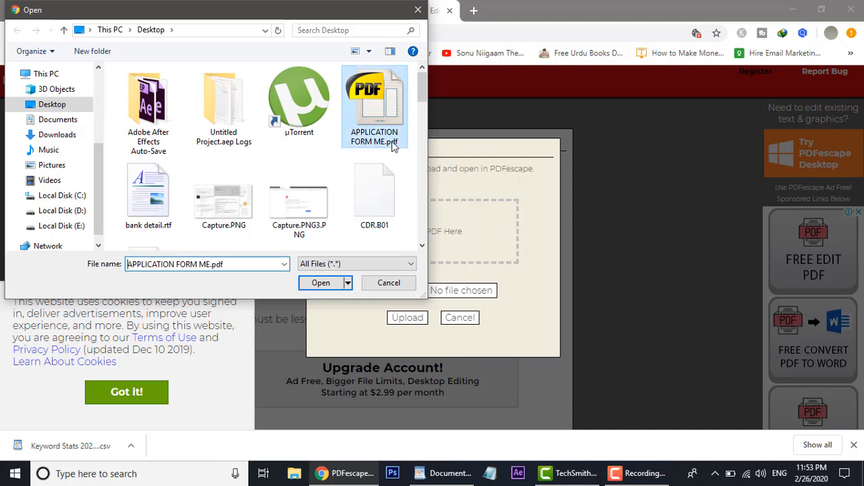
pyautogui.click(321, 283)
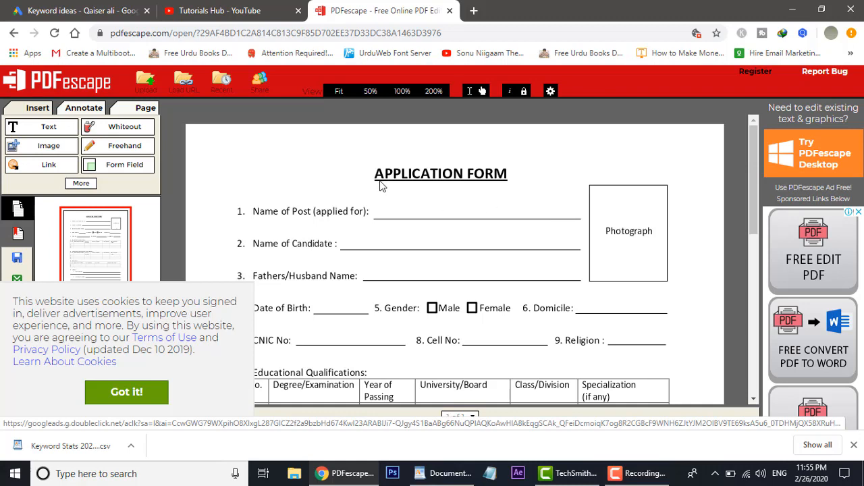
# - Cover the Photograph box on the application form with a Whiteout rectangle
pyautogui.click(132, 132)
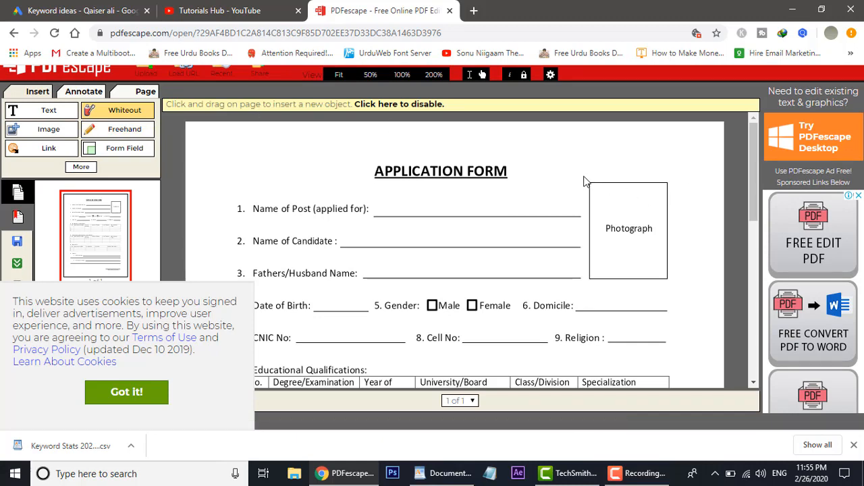
pyautogui.moveTo(584, 177); pyautogui.dragTo(679, 289)
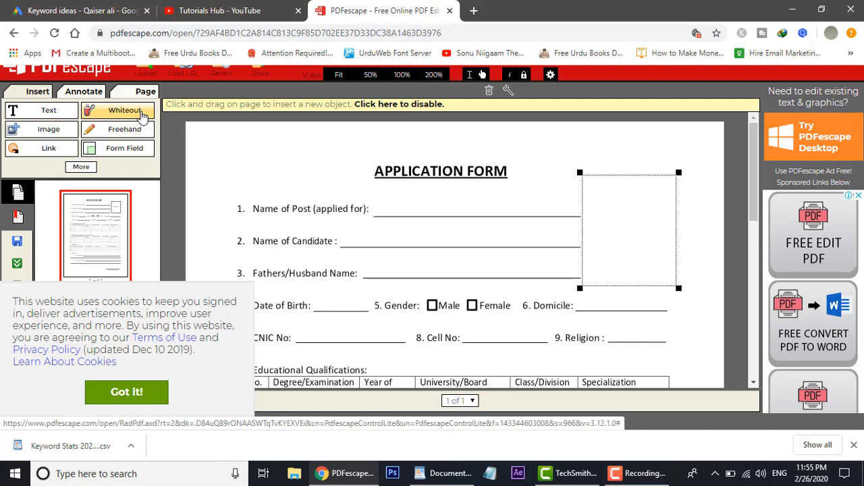
pyautogui.click(140, 115)
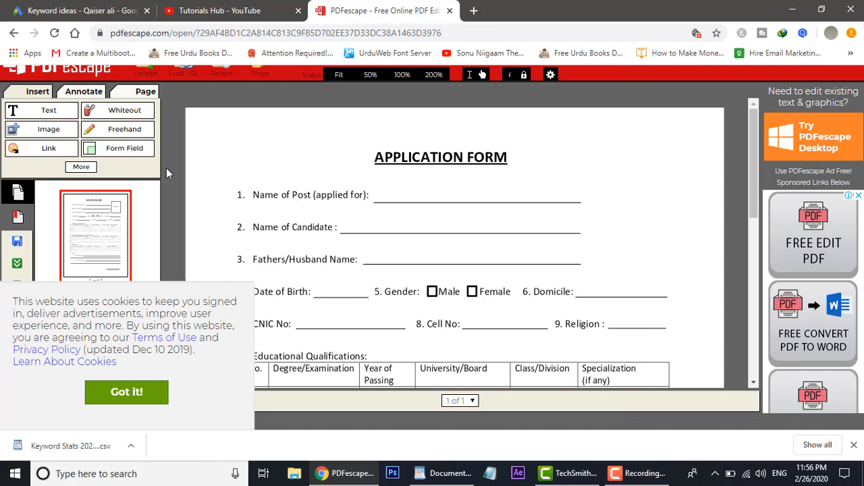
# - Add the text "ALM XYZ" on the form's Name of Post (applied for) line
pyautogui.click(51, 116)
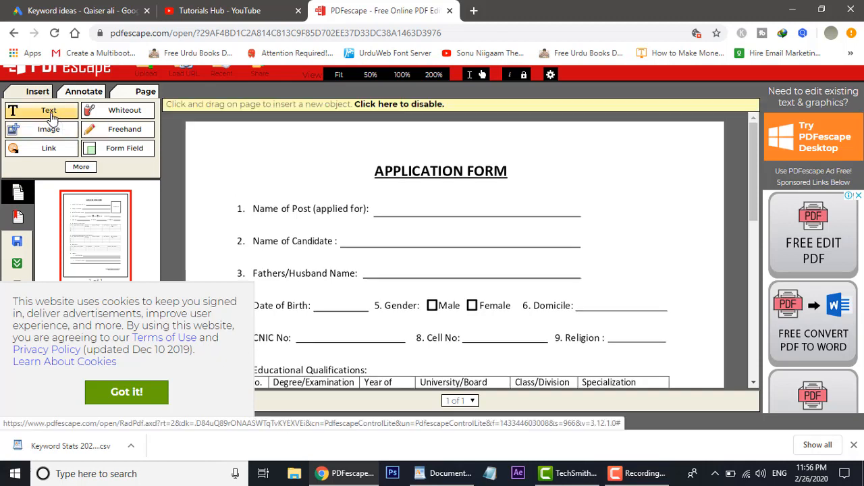
pyautogui.click(389, 208)
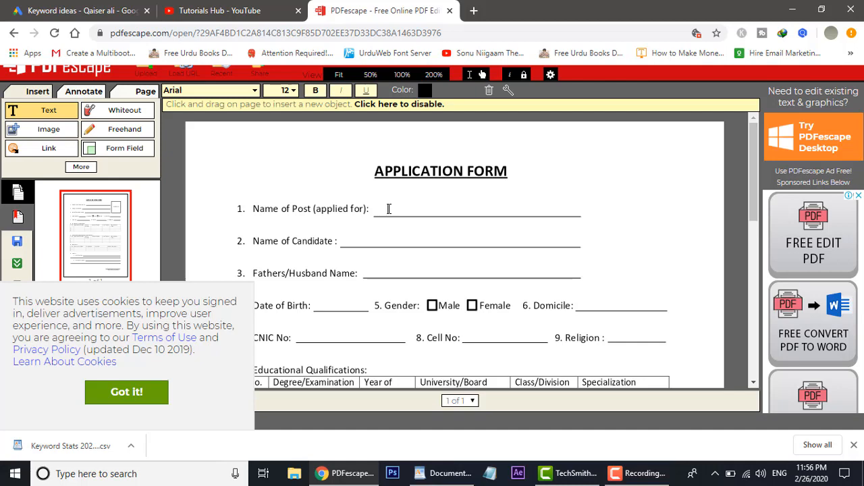
pyautogui.write('ALM')
pyautogui.write('xy')
pyautogui.press('BackSpace')
pyautogui.press('BackSpace')
pyautogui.press('BackSpace')
pyautogui.write('XYZ')
pyautogui.click(423, 209)
# - Set the font size of the "ALM XYZ" text to 17
pyautogui.doubleClick(392, 209)
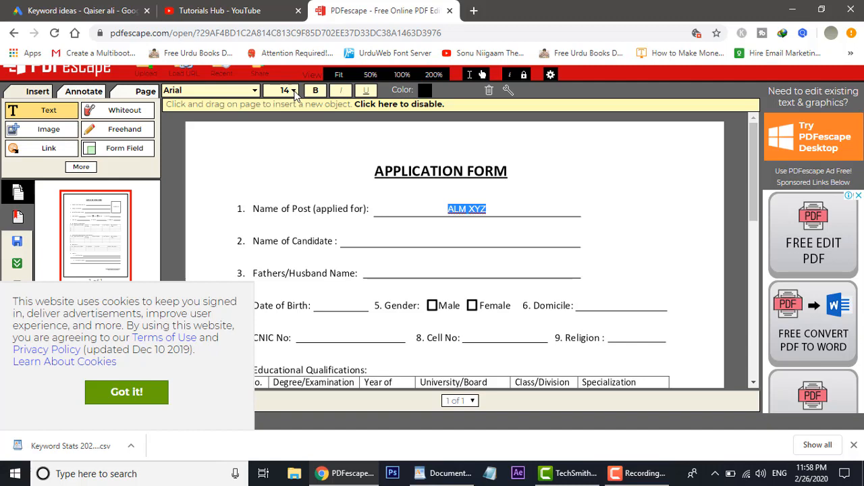
pyautogui.click(294, 92)
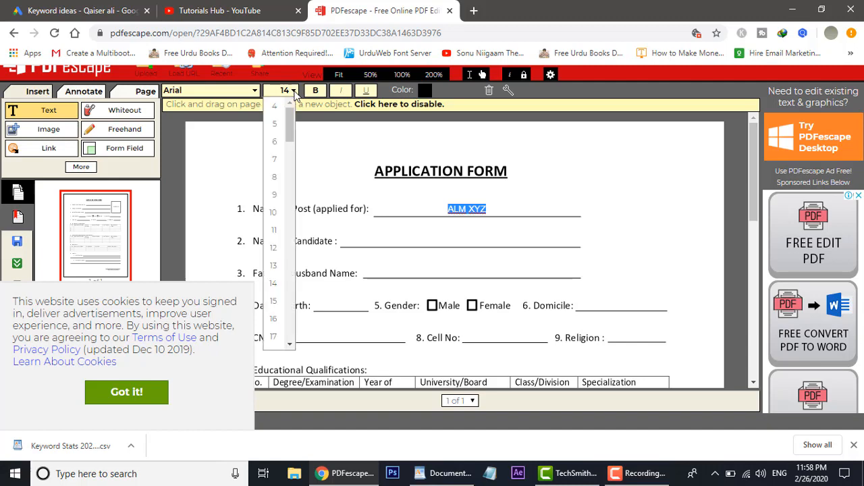
pyautogui.click(275, 301)
pyautogui.click(291, 92)
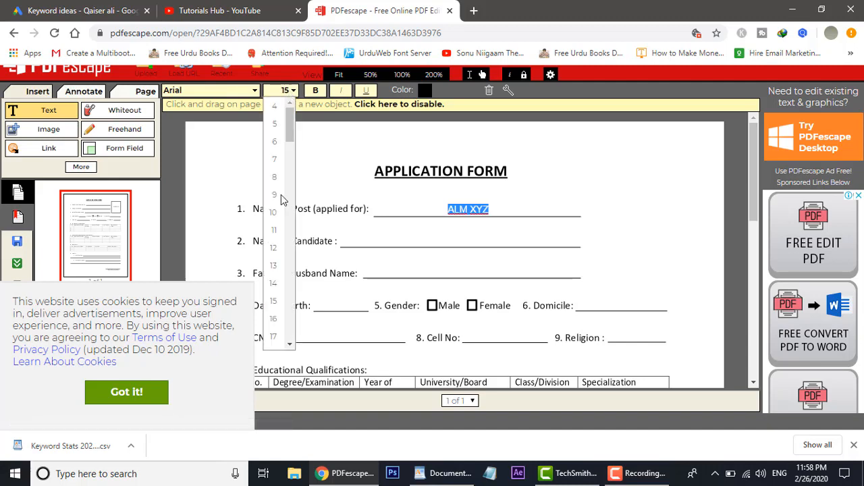
pyautogui.click(274, 337)
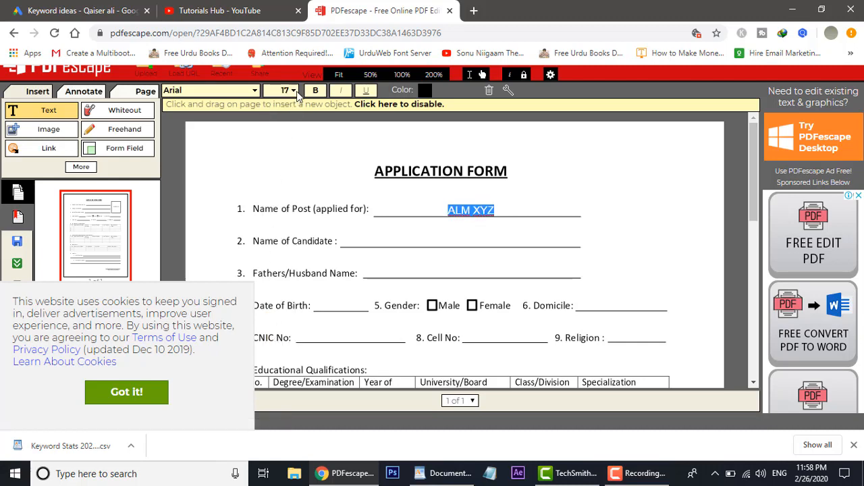
# - Change the color of the "ALM XYZ" text to dark red
pyautogui.click(425, 91)
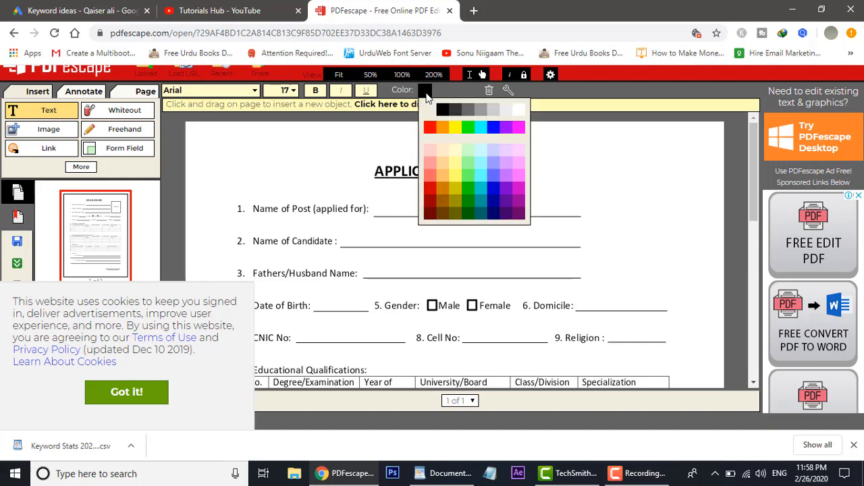
pyautogui.click(428, 205)
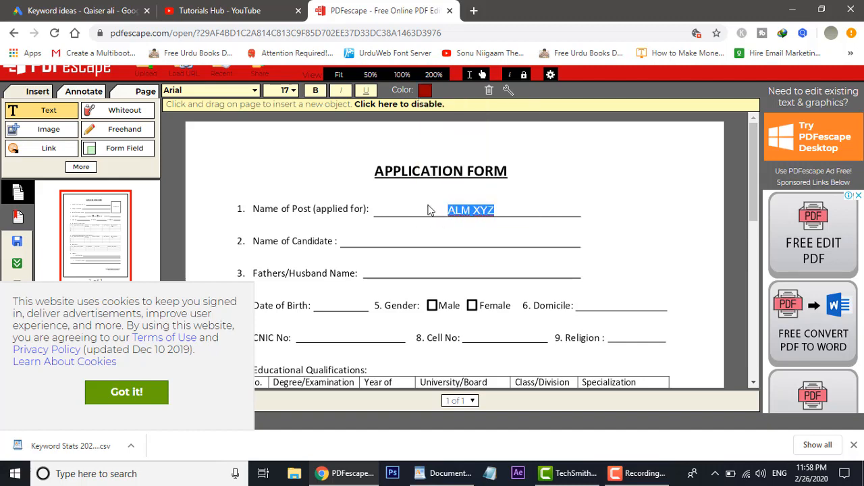
pyautogui.click(428, 208)
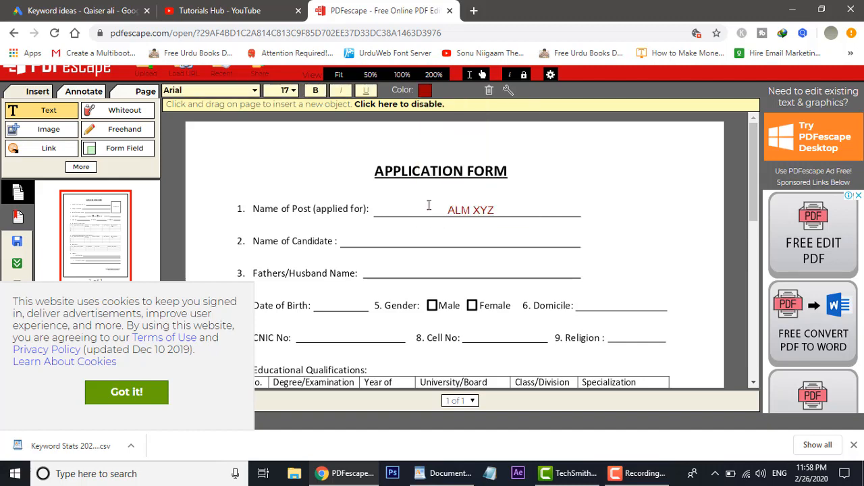